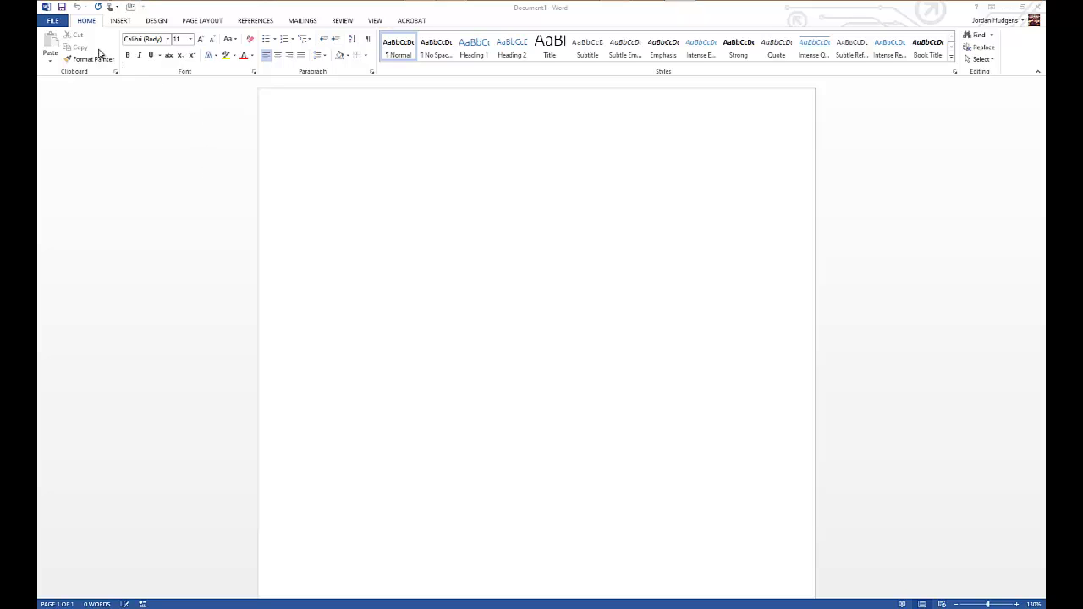
# Look through the new-document templates and bring up the suggested Resume templates
pyautogui.click(54, 21)
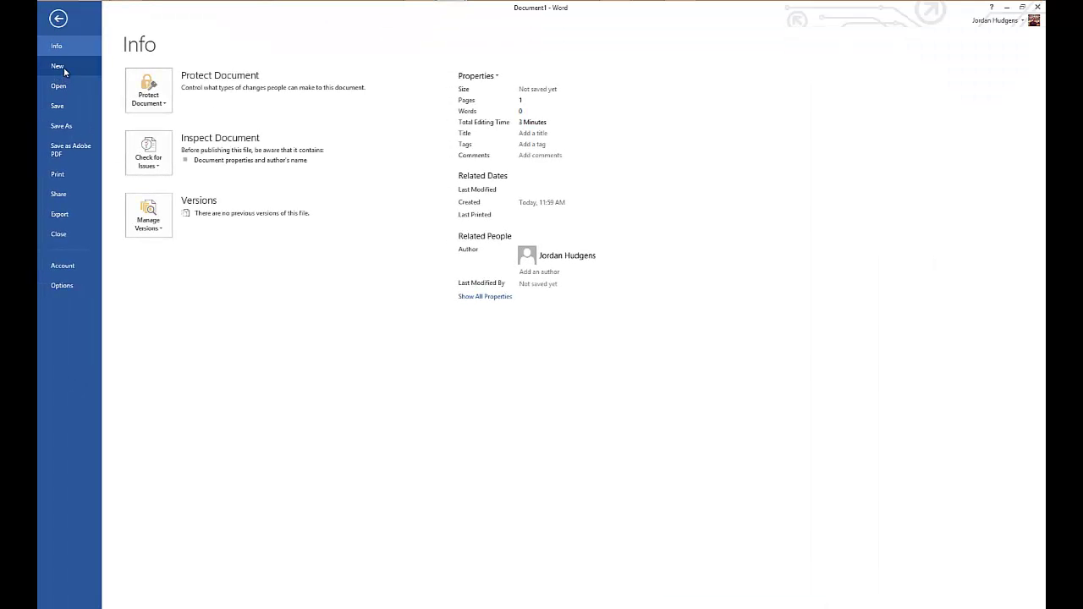
pyautogui.click(57, 66)
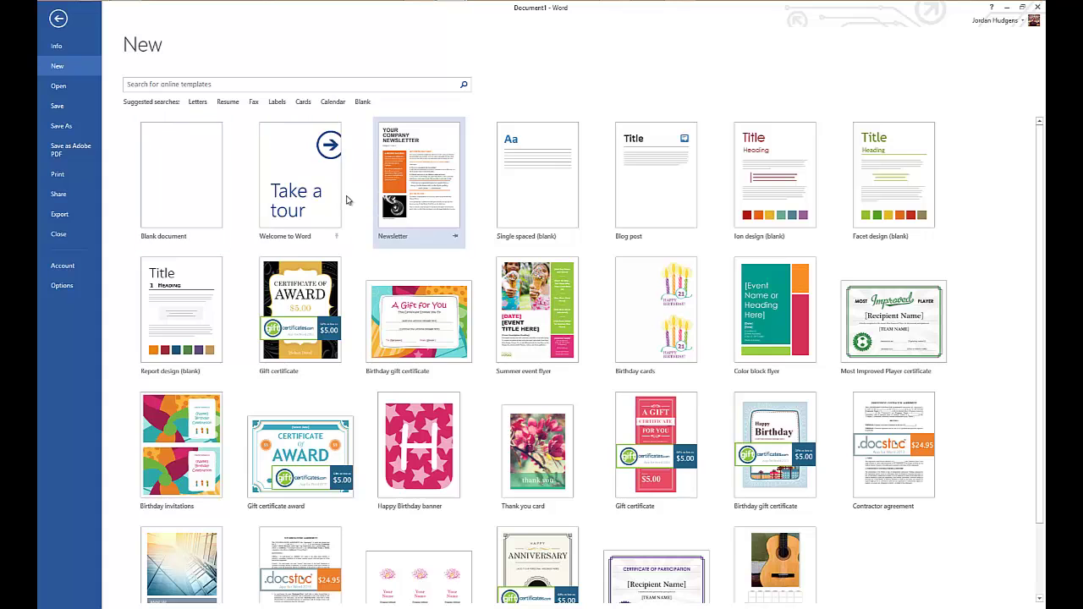
pyautogui.scroll(-2, 370, 266)
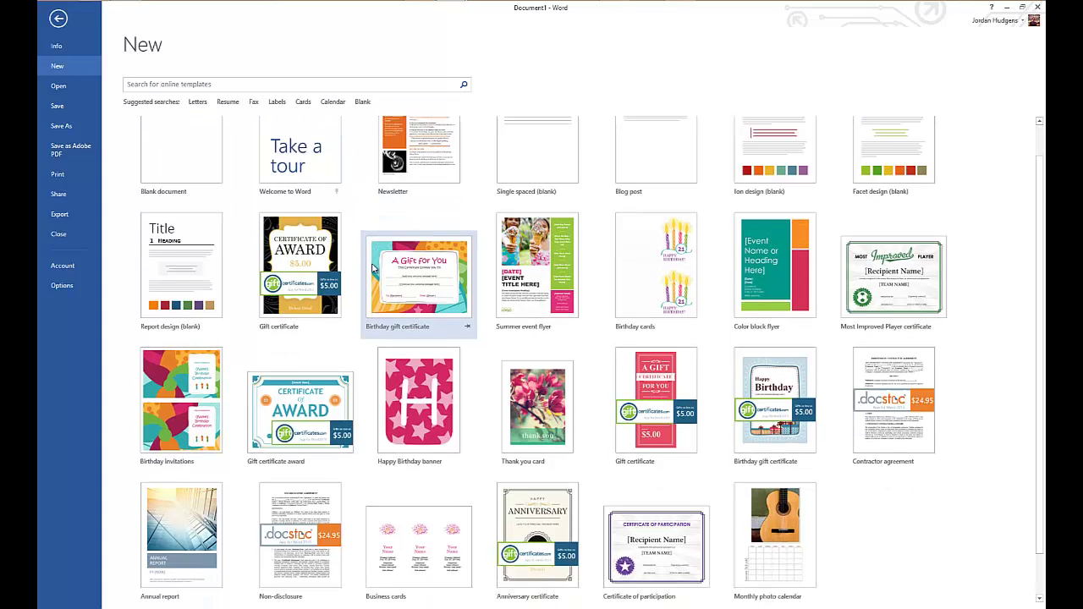
pyautogui.scroll(2, 368, 267)
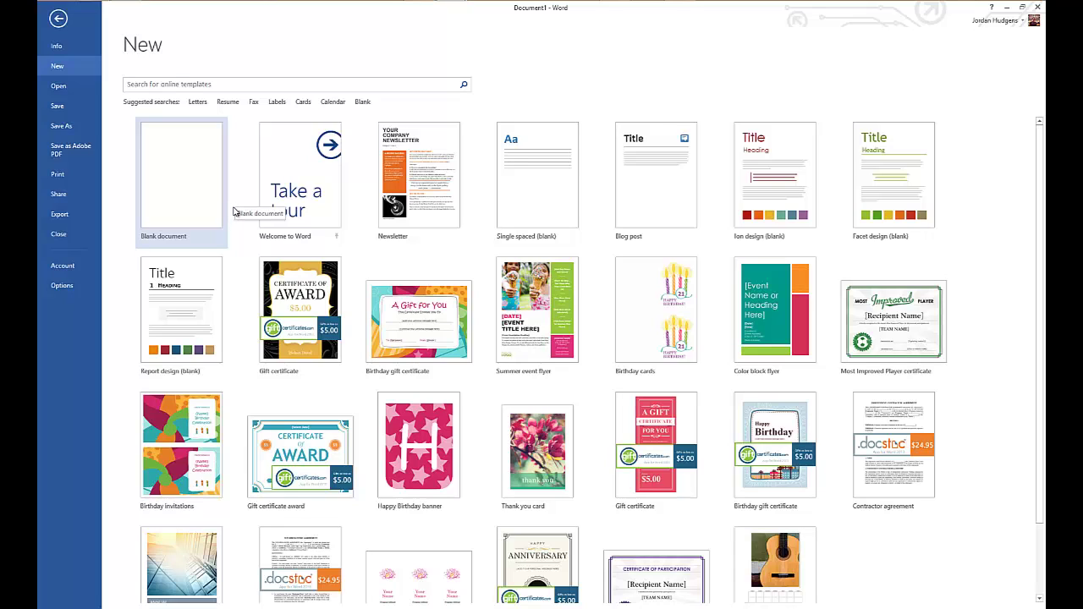
pyautogui.click(229, 102)
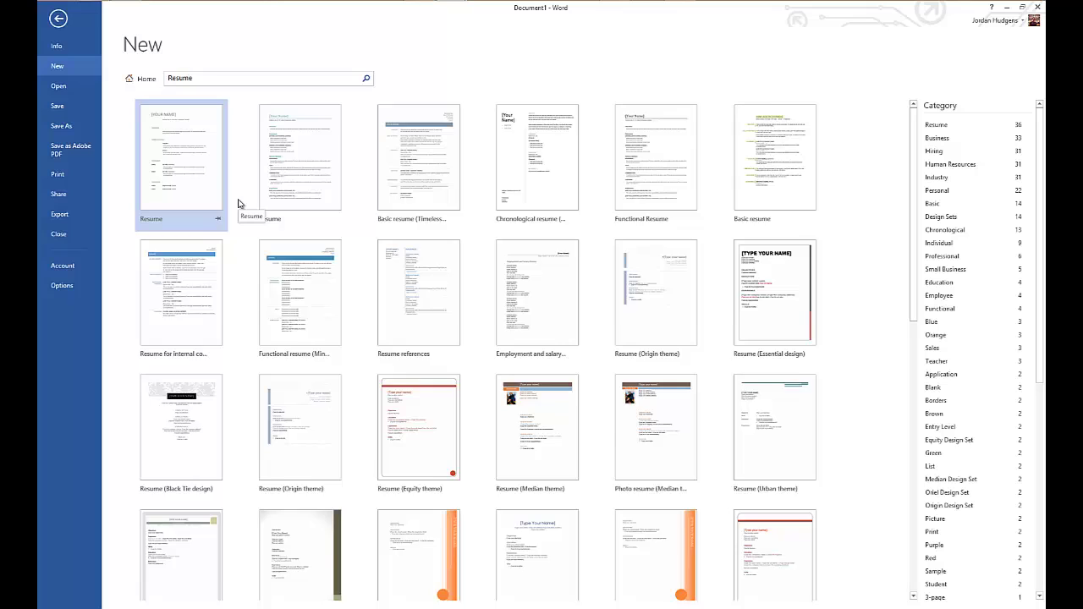
# Browse the full range of resume templates and compare their designs
pyautogui.press('Down')
pyautogui.press('Down')
pyautogui.press('Down')
pyautogui.press('Down')
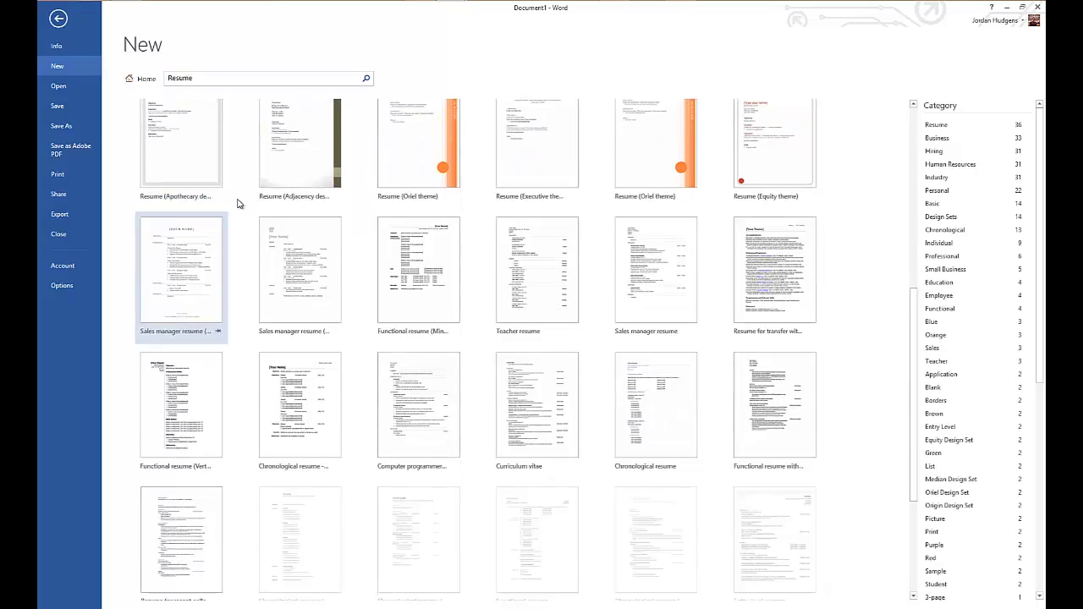
pyautogui.press('Down')
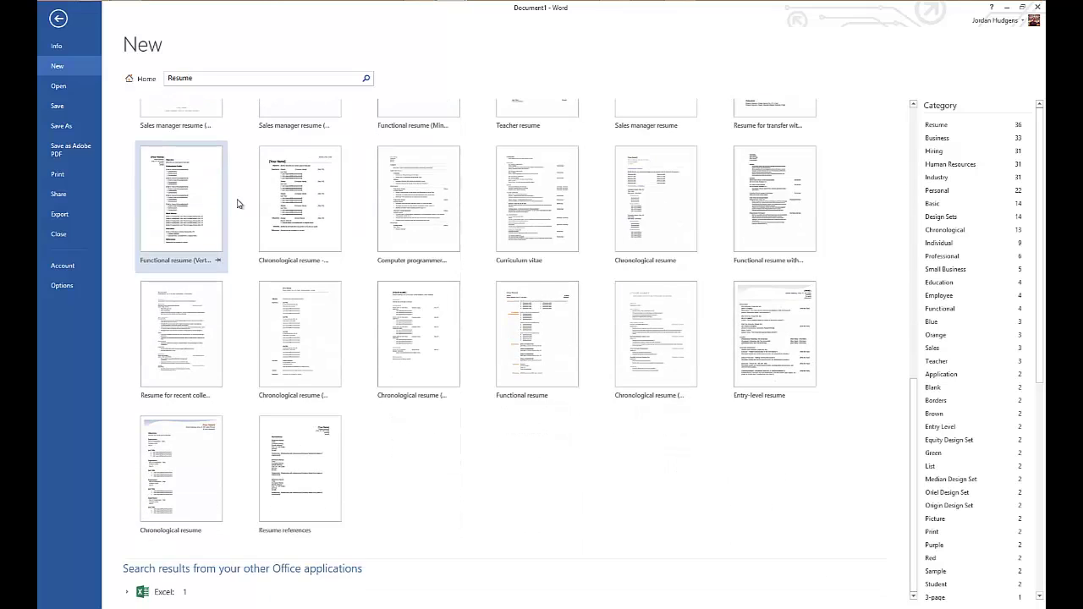
pyautogui.press('Up')
pyautogui.press('Up')
pyautogui.press('Up')
pyautogui.press('Up')
pyautogui.press('Up')
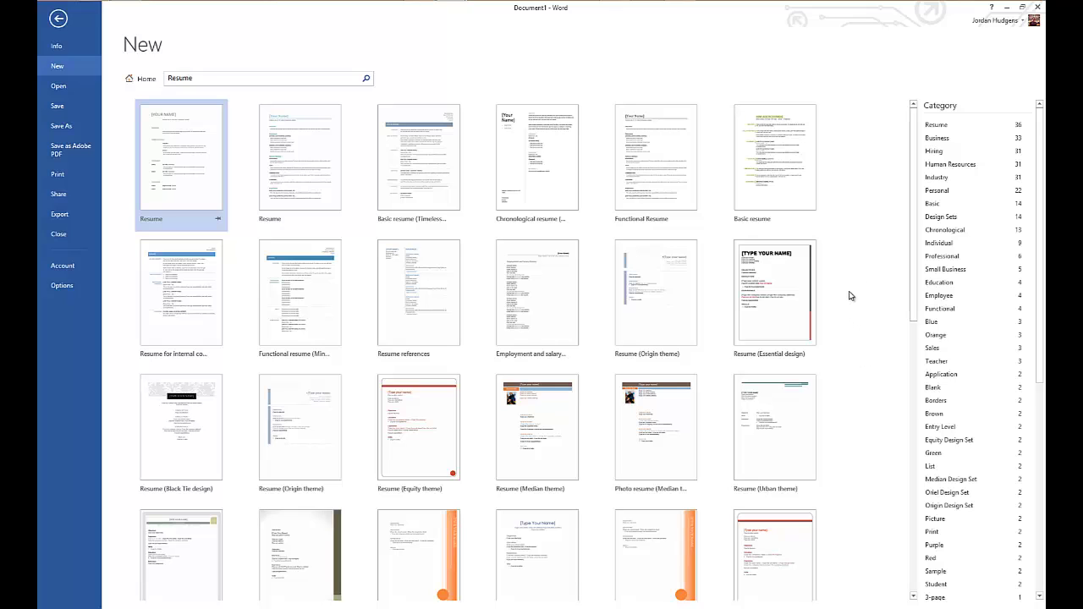
pyautogui.scroll(-1, 847, 289)
pyautogui.scroll(-5, 845, 290)
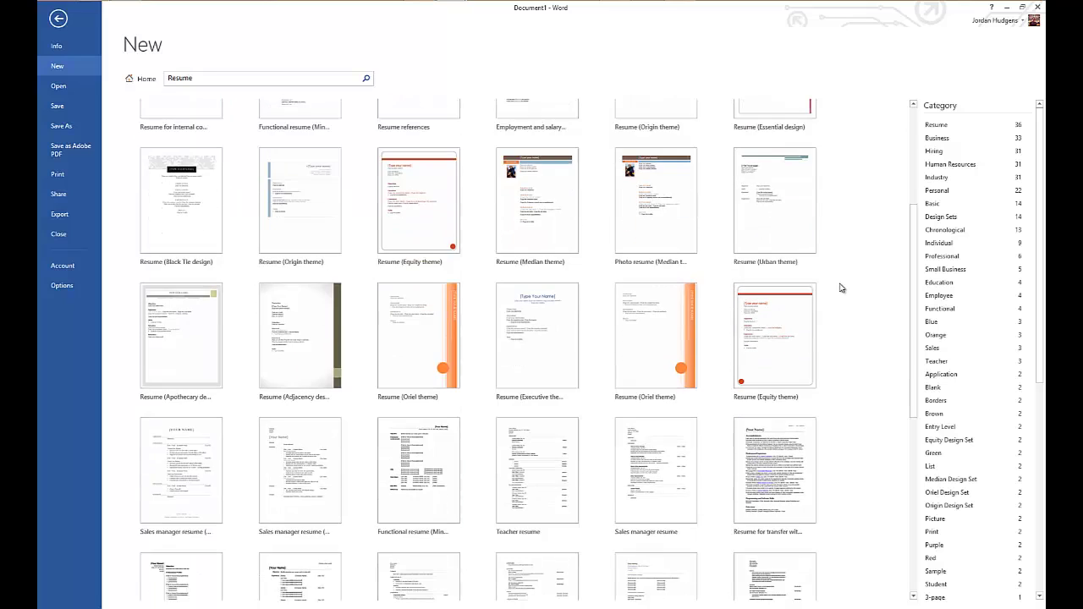
pyautogui.scroll(-7, 841, 288)
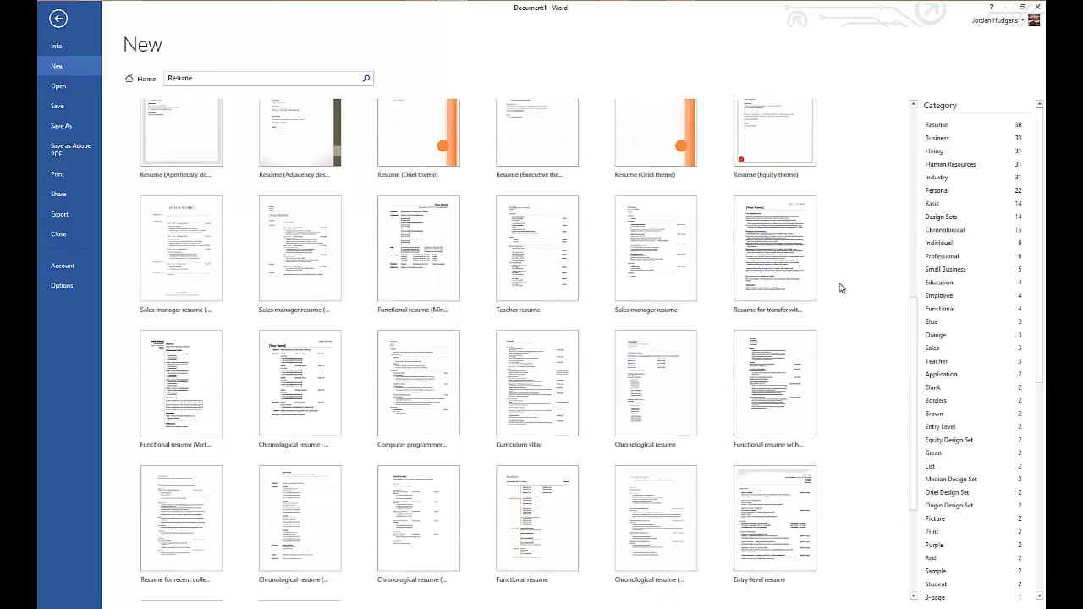
pyautogui.scroll(8, 838, 287)
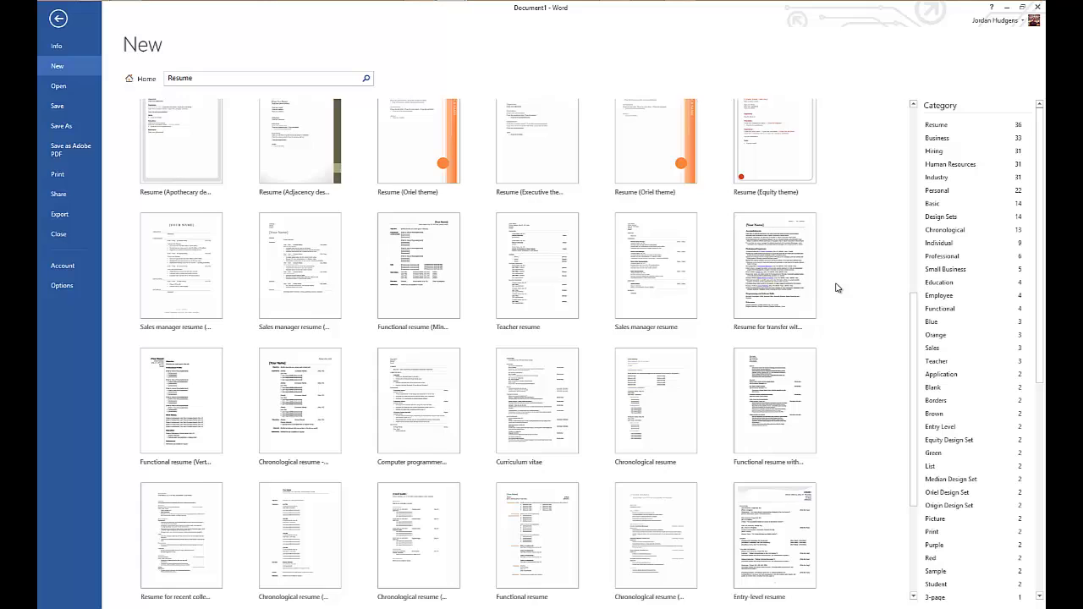
pyautogui.scroll(1, 838, 288)
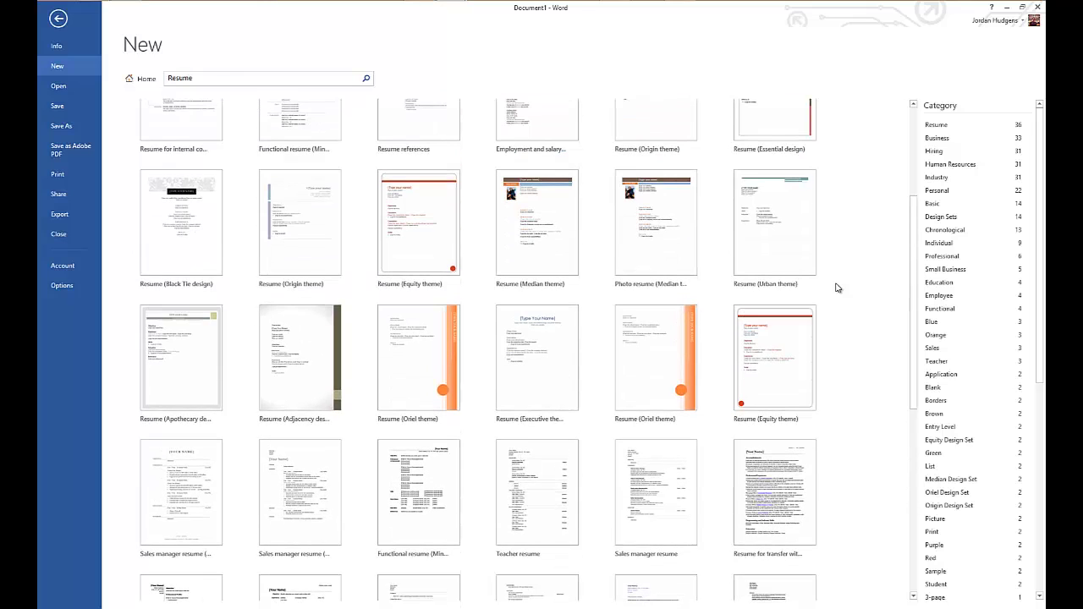
# Create a document from the Functional resume (Minimalist design) template
pyautogui.scroll(4, 838, 288)
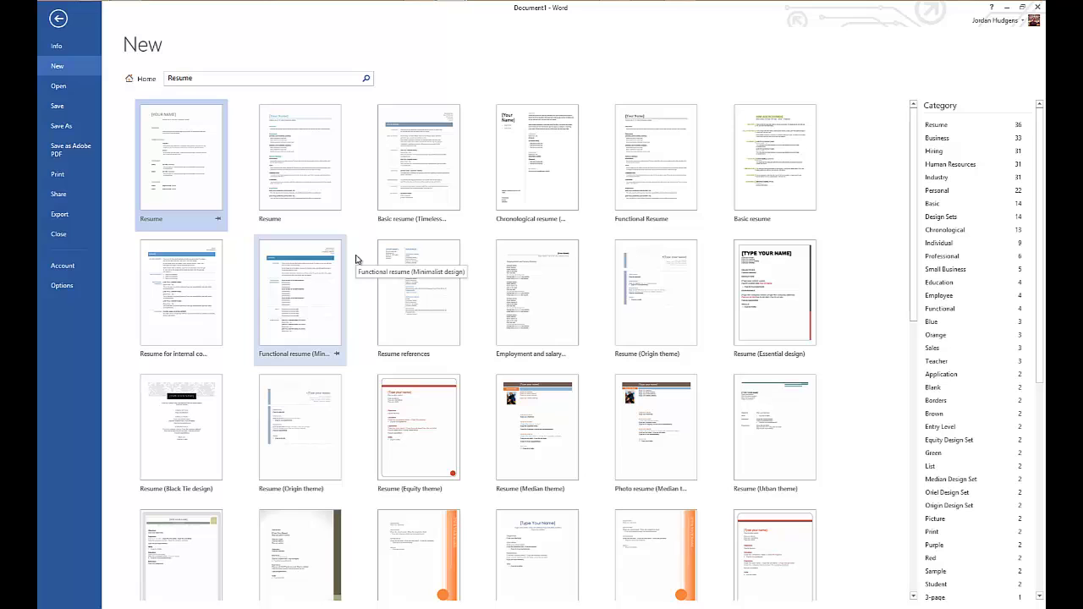
pyautogui.click(305, 298)
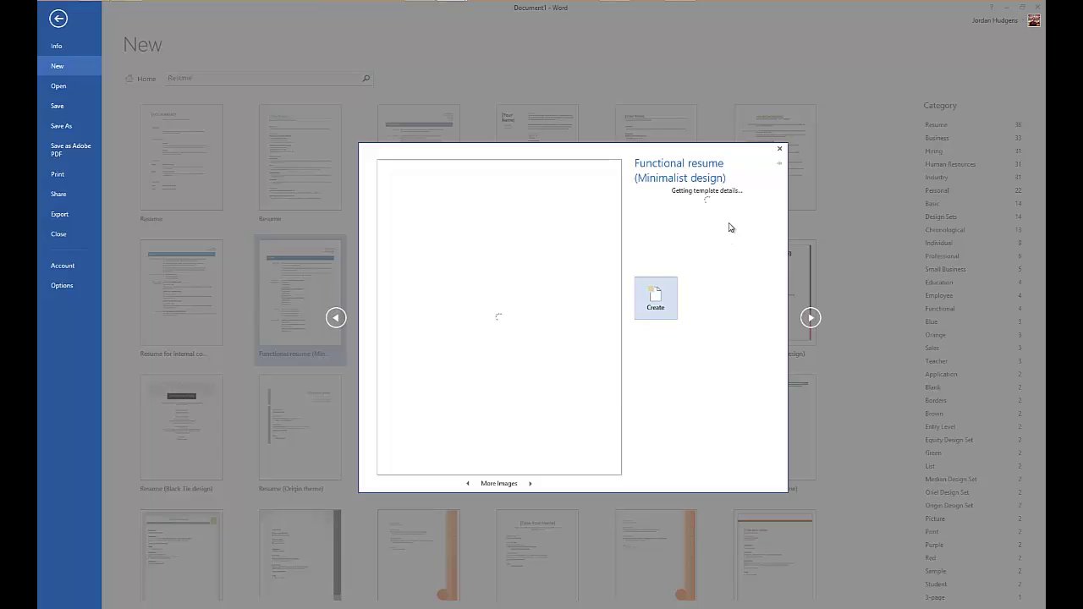
pyautogui.click(656, 307)
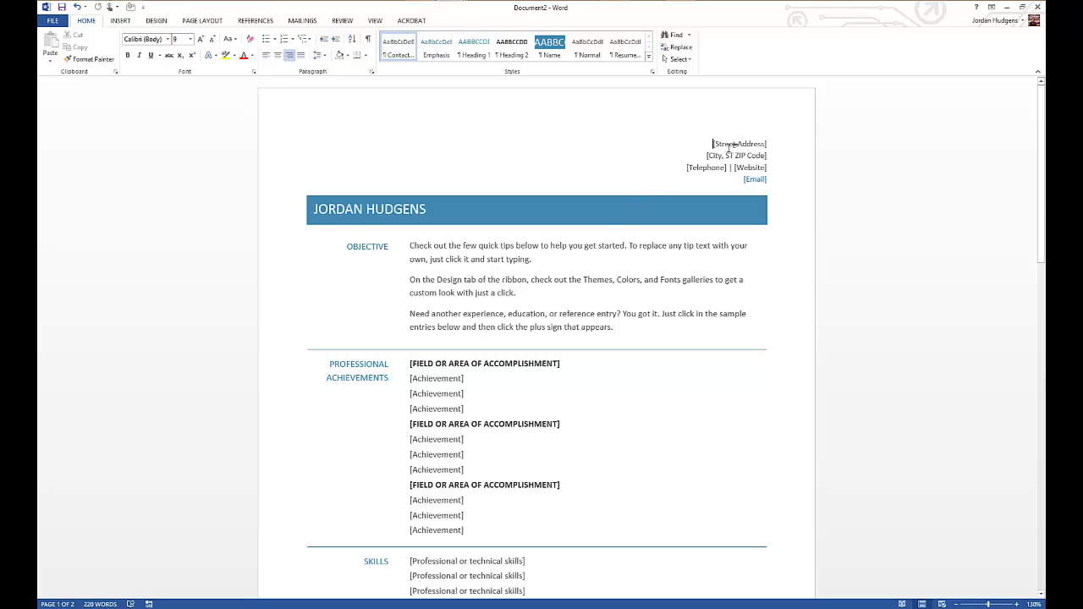
# Examine the functional resume's placeholders, from the contact details and objective through achievements, skills, work history, education and references
pyautogui.moveTo(713, 144); pyautogui.dragTo(749, 163)
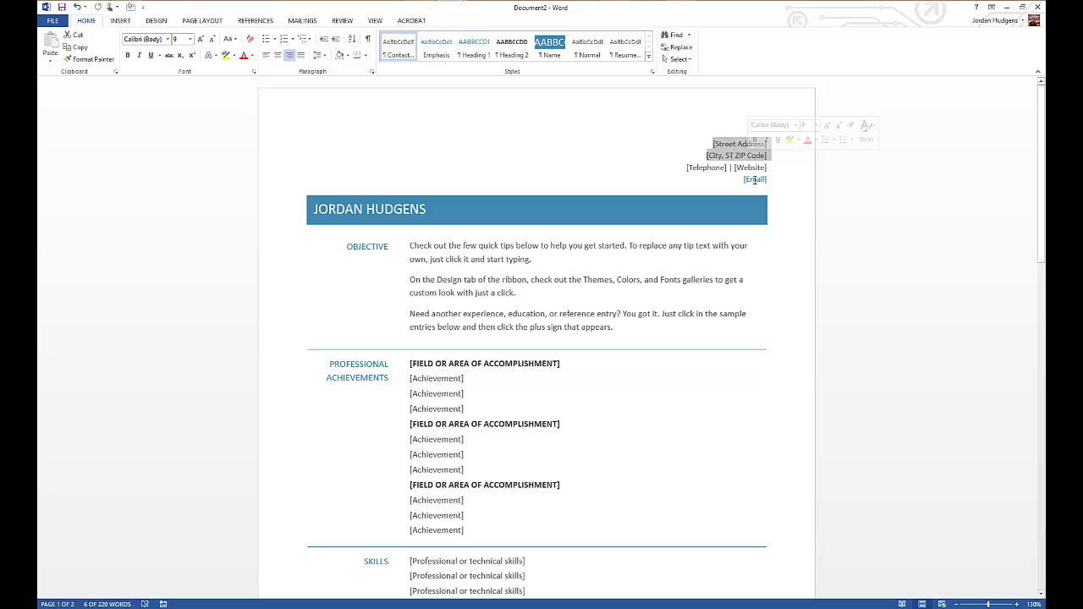
pyautogui.click(597, 288)
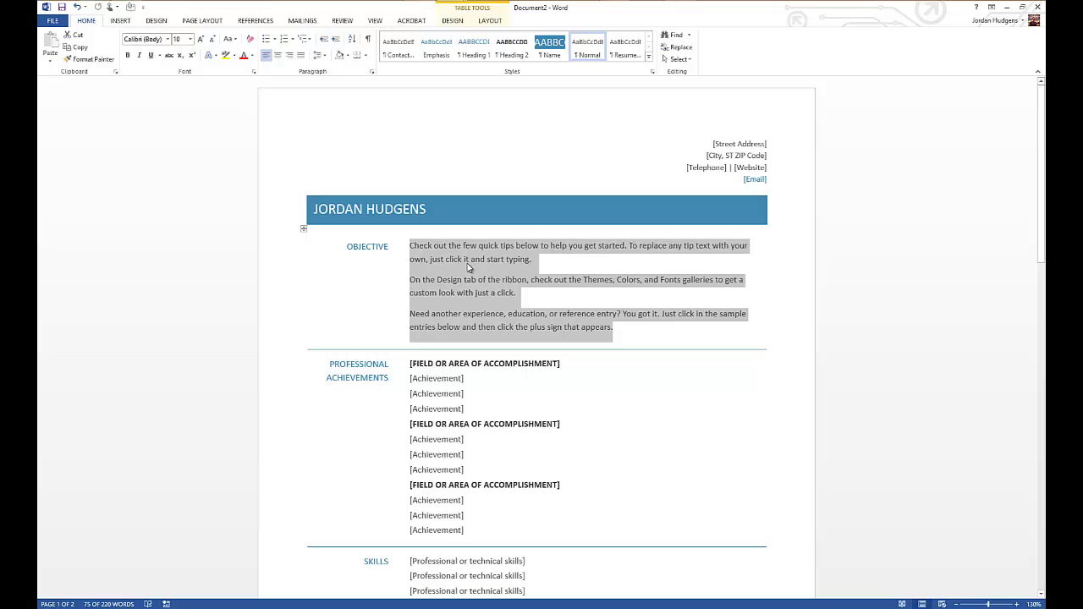
pyautogui.scroll(-1, 479, 370)
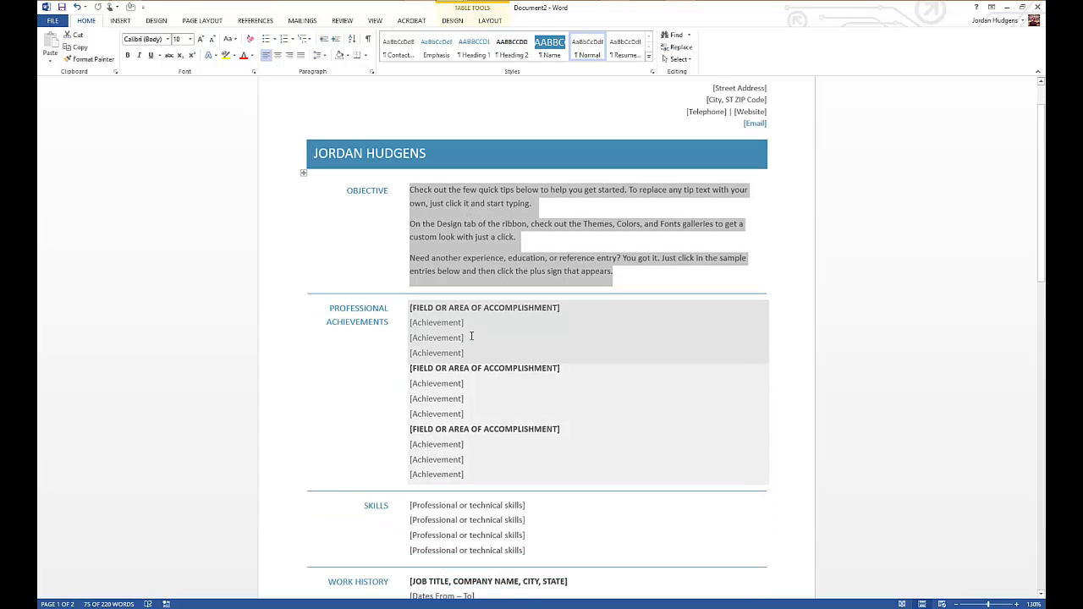
pyautogui.click(468, 332)
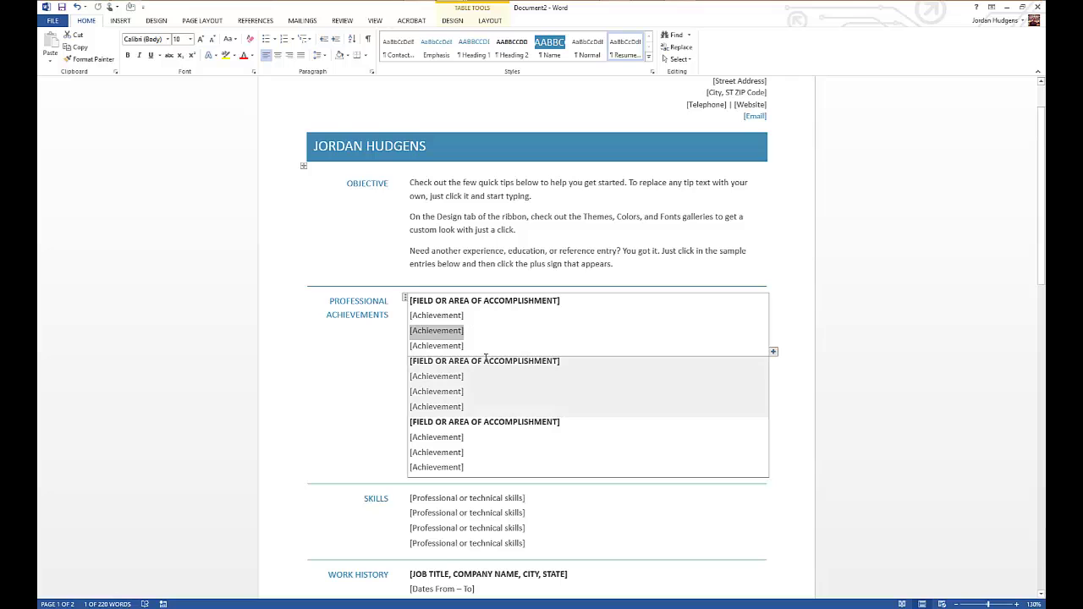
pyautogui.scroll(-3, 485, 359)
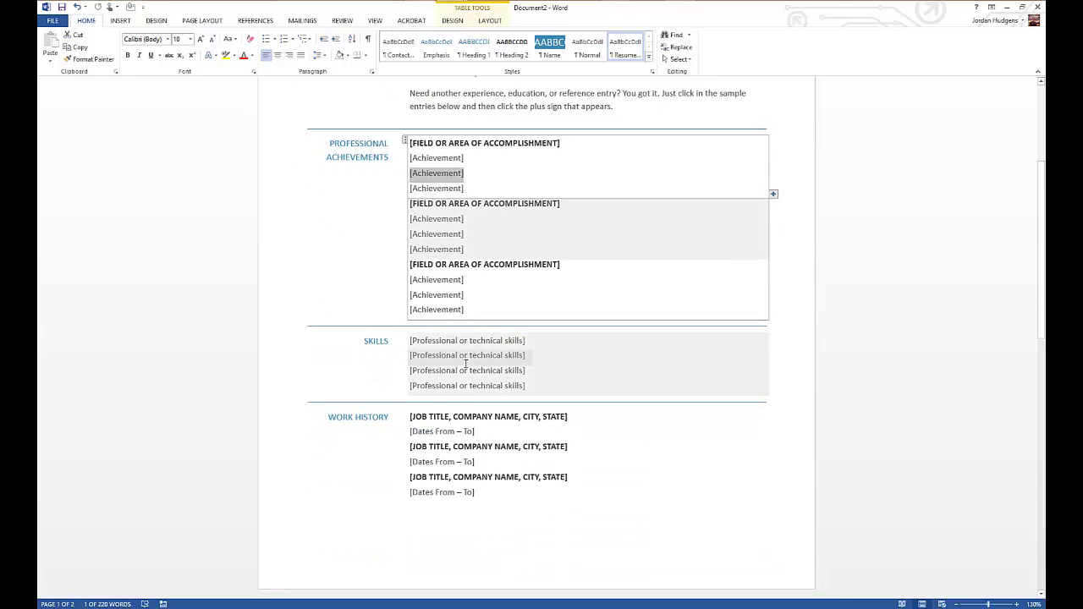
pyautogui.scroll(-4, 465, 364)
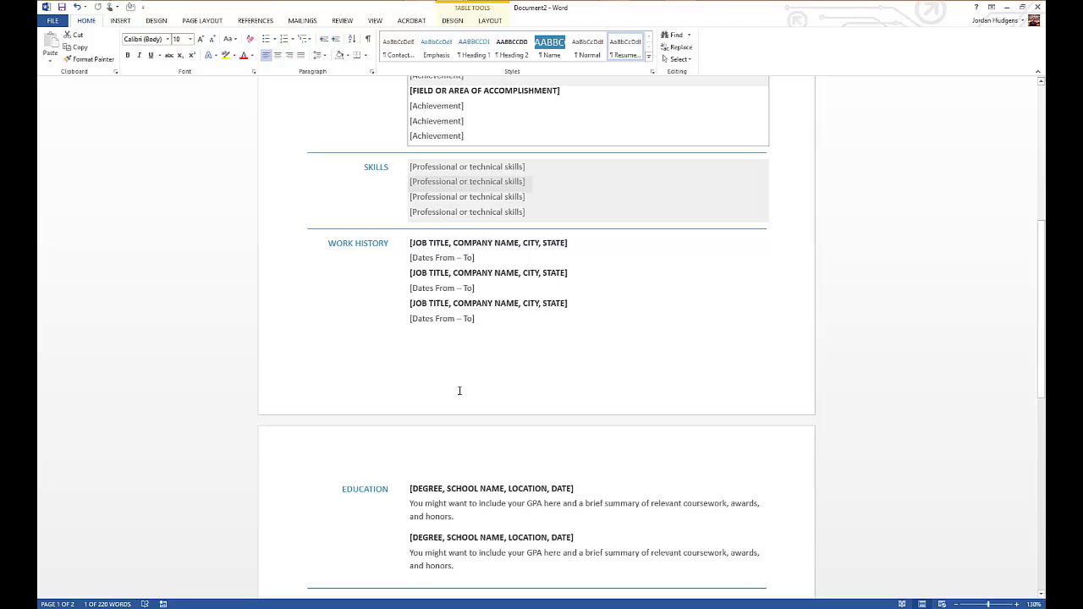
pyautogui.scroll(-3, 386, 396)
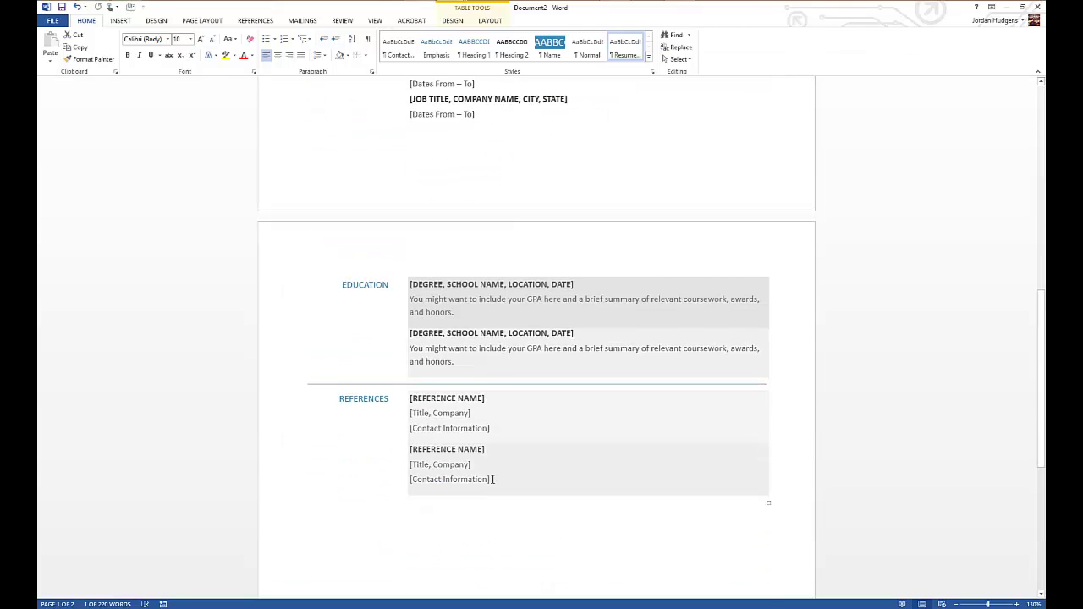
pyautogui.scroll(18, 493, 479)
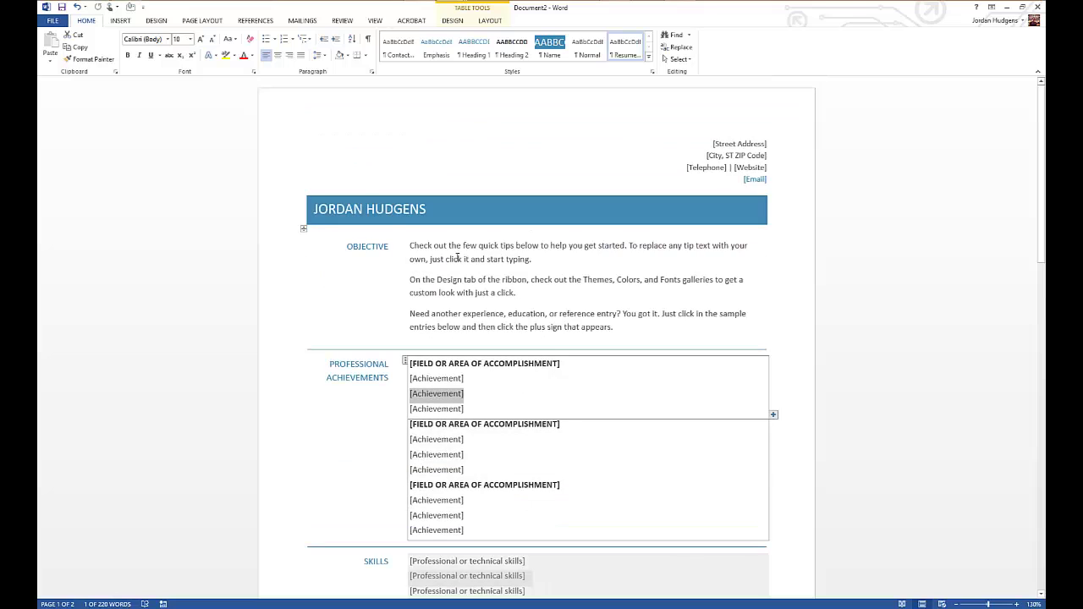
# Create another document from the Chronological resume (Simple design) template among the suggested Resume templates
pyautogui.click(53, 23)
pyautogui.click(58, 66)
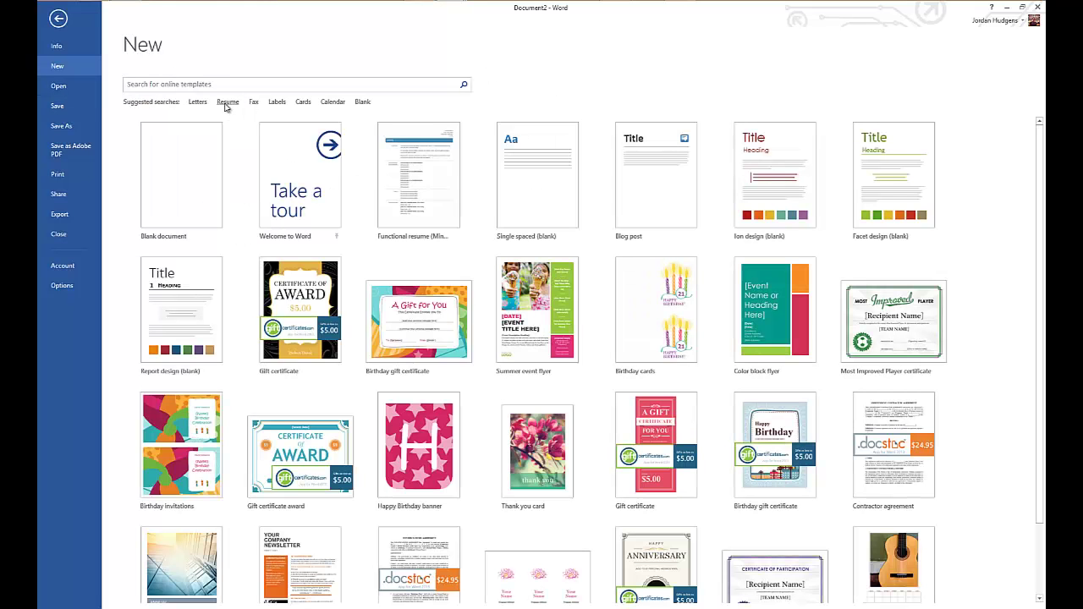
pyautogui.click(227, 103)
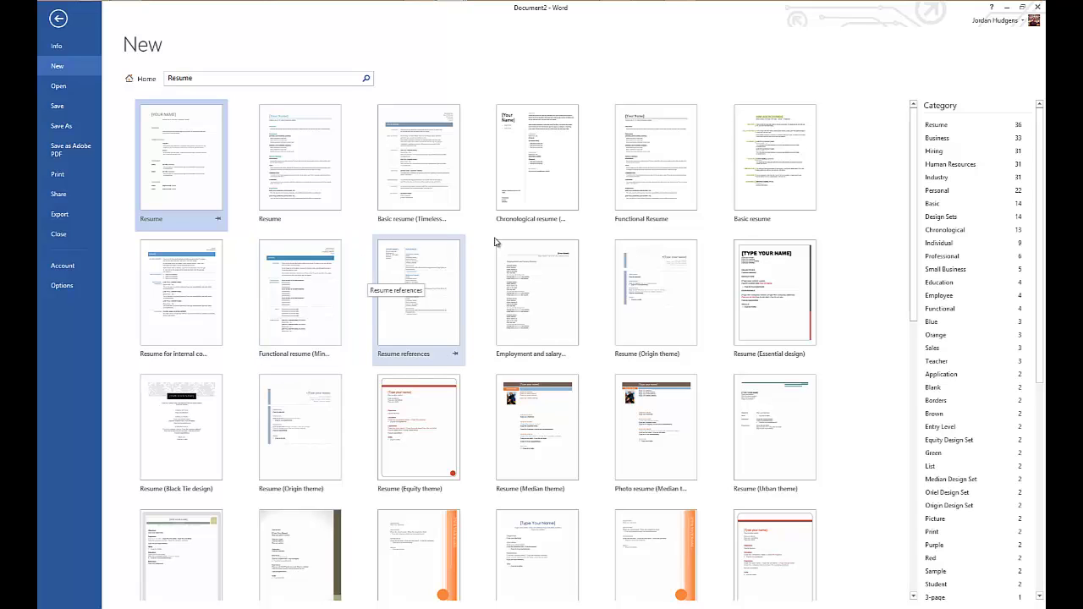
pyautogui.click(551, 165)
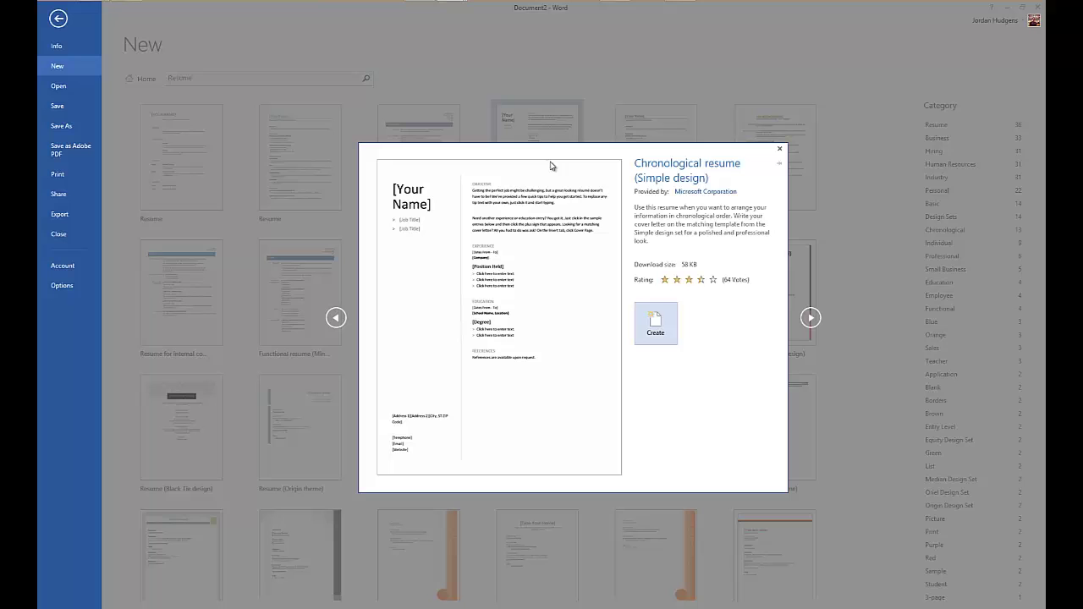
pyautogui.click(663, 325)
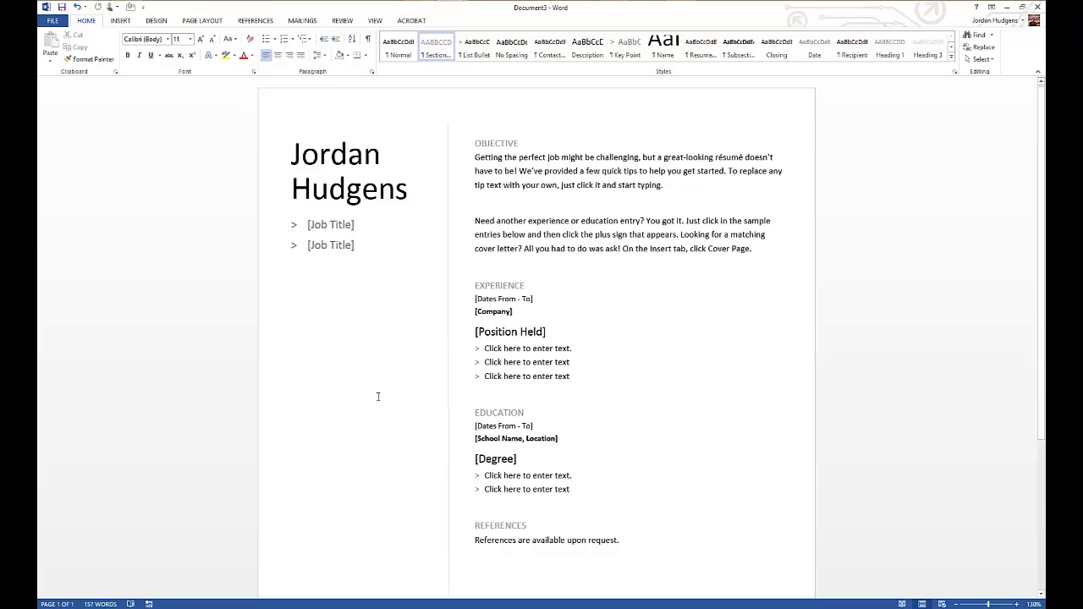
# Examine the chronological resume's placeholders for objective, experience, education, references and contact details
pyautogui.scroll(-5, 379, 396)
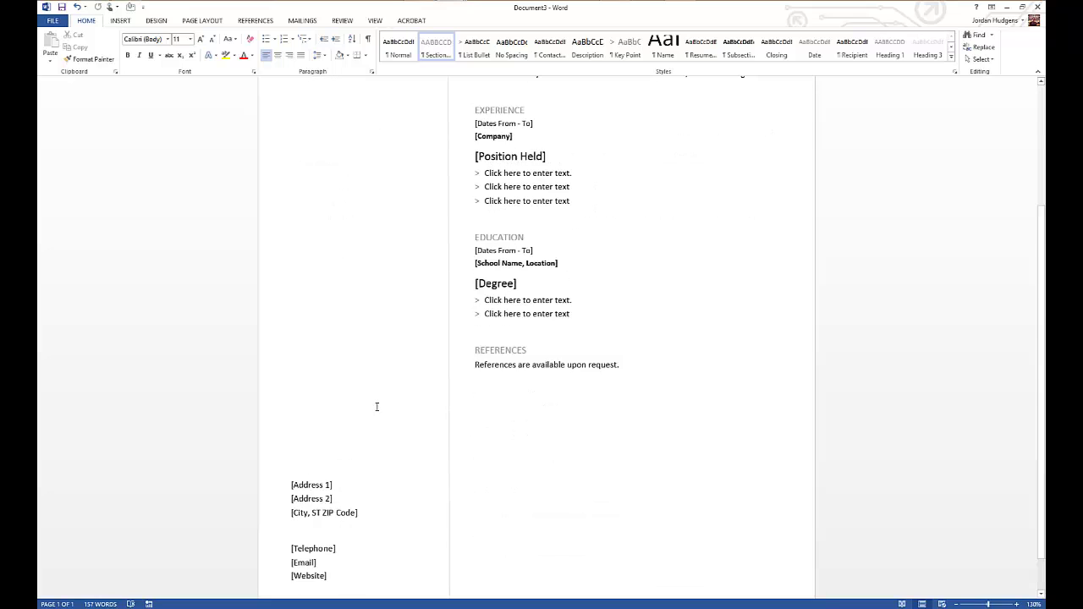
pyautogui.scroll(5, 377, 407)
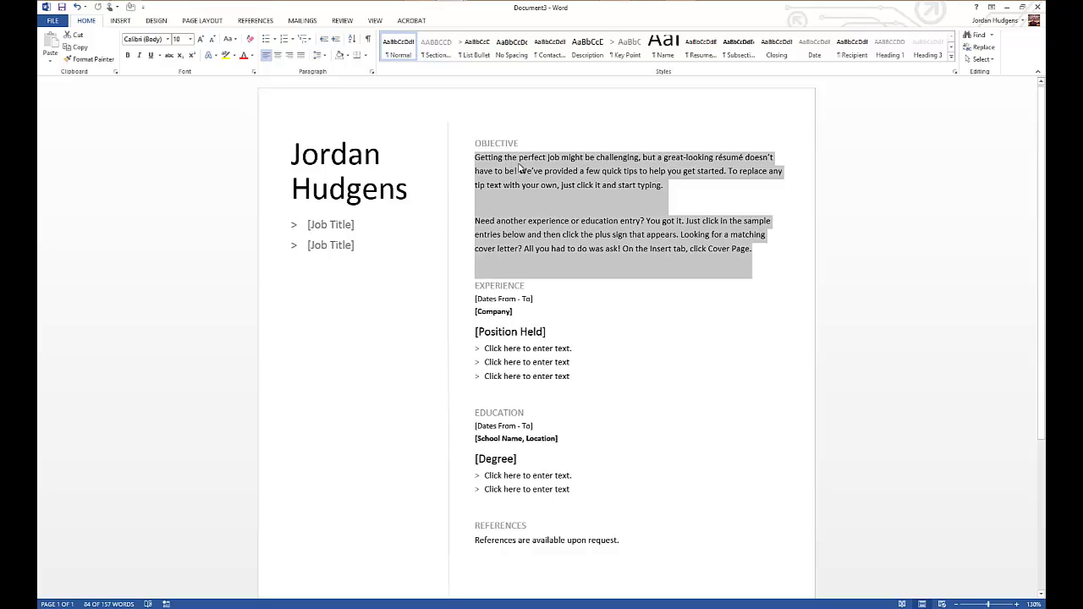
pyautogui.click(516, 166)
pyautogui.scroll(-1, 555, 264)
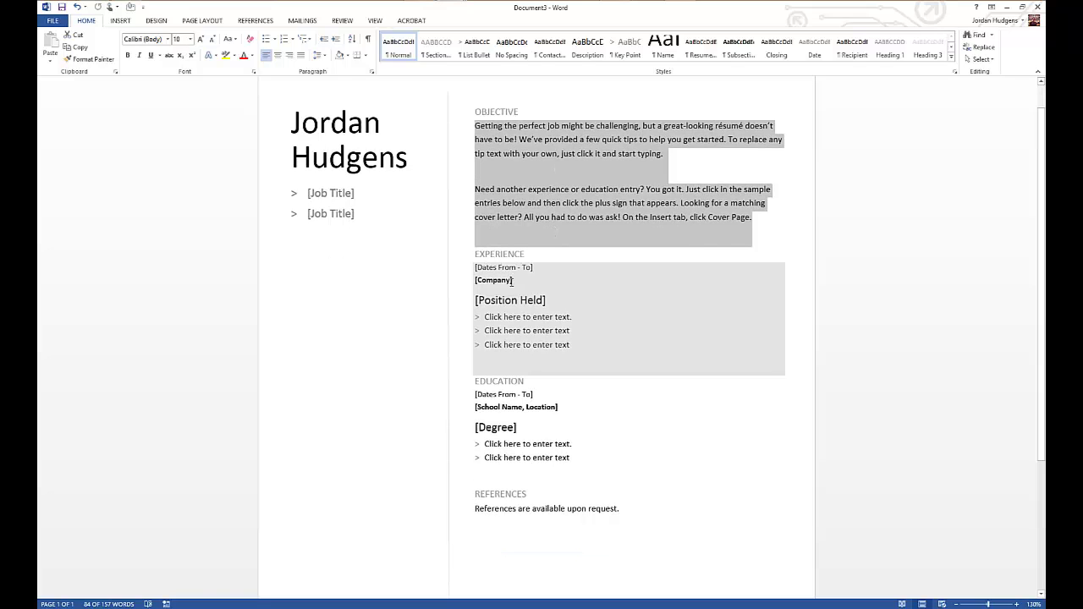
pyautogui.scroll(-1, 509, 411)
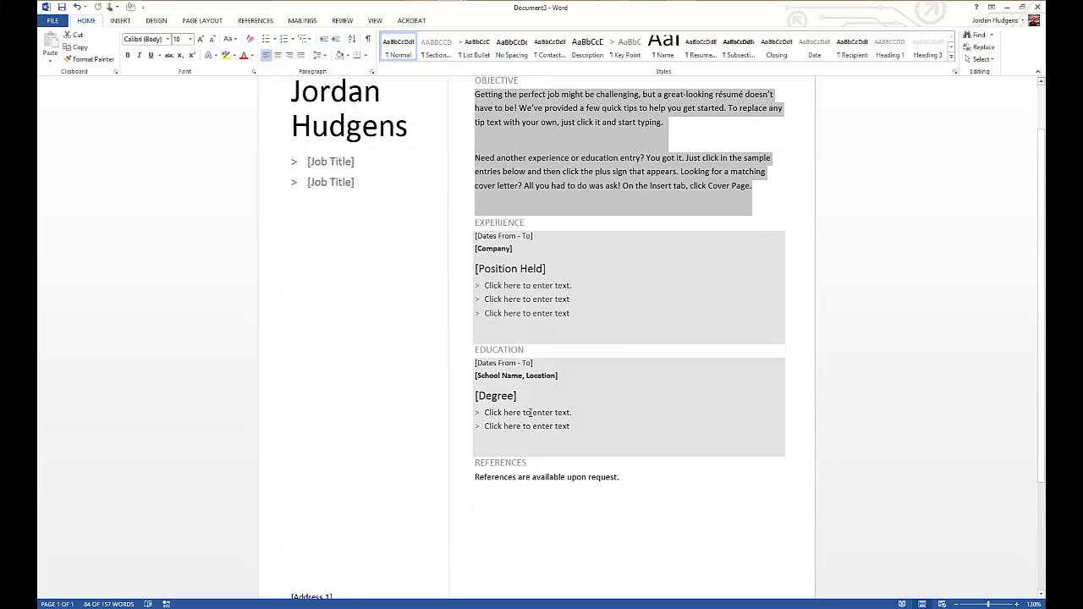
pyautogui.scroll(-1, 531, 412)
pyautogui.scroll(-4, 518, 464)
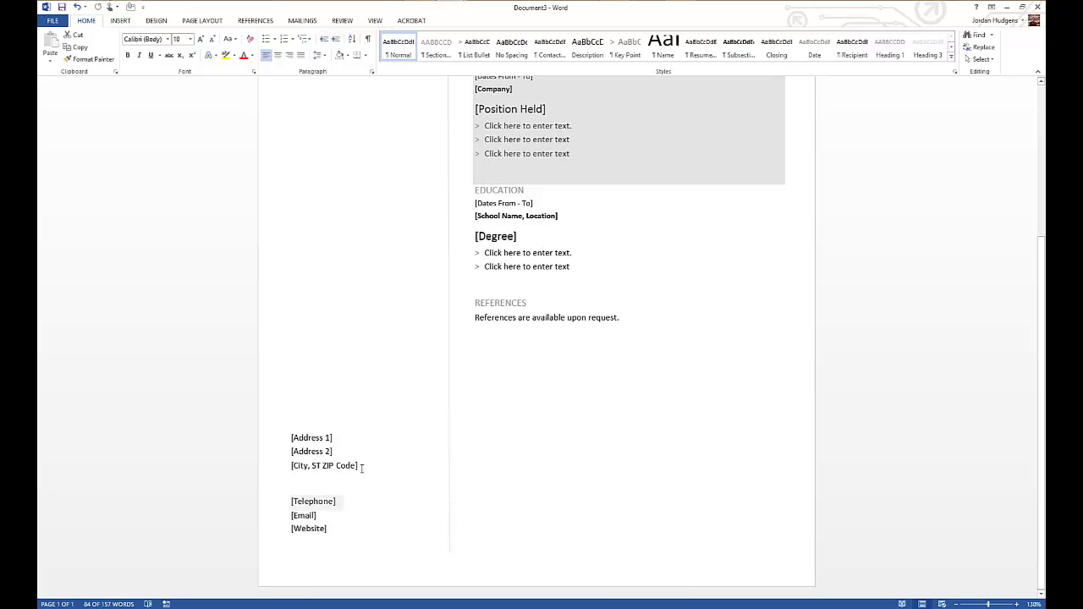
pyautogui.scroll(6, 381, 461)
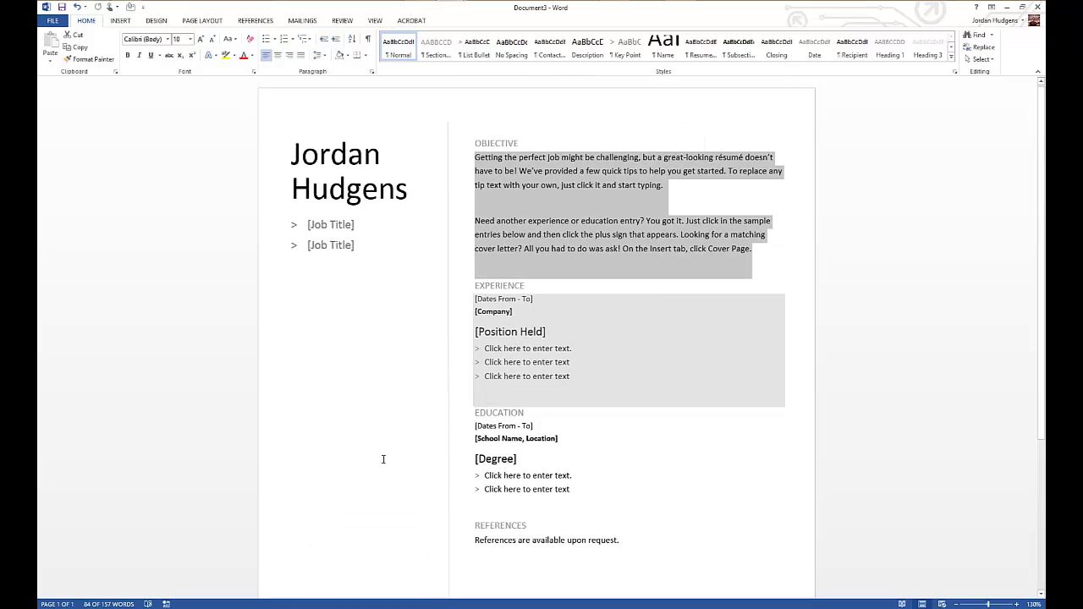